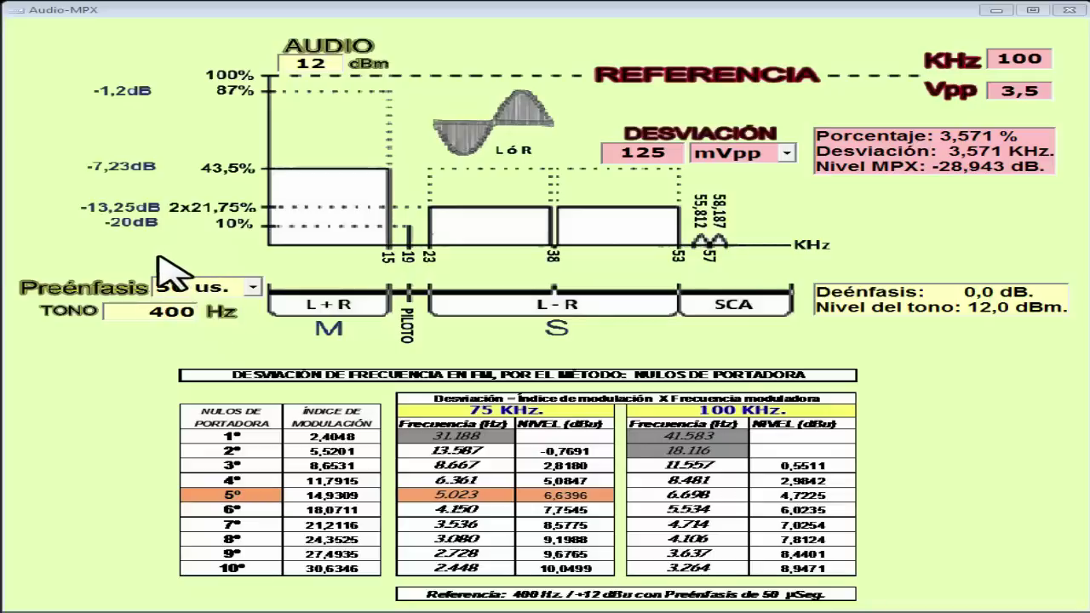
Try the 75 us and J-17 pre-emphasis options, and return the pre-emphasis to 50 us.
click(254, 288)
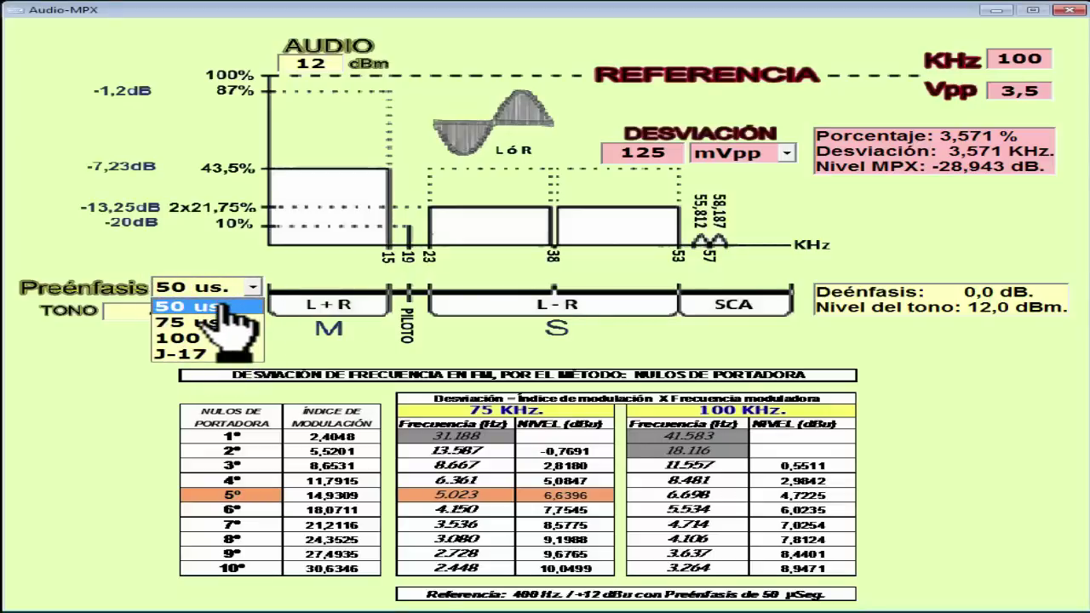
click(204, 322)
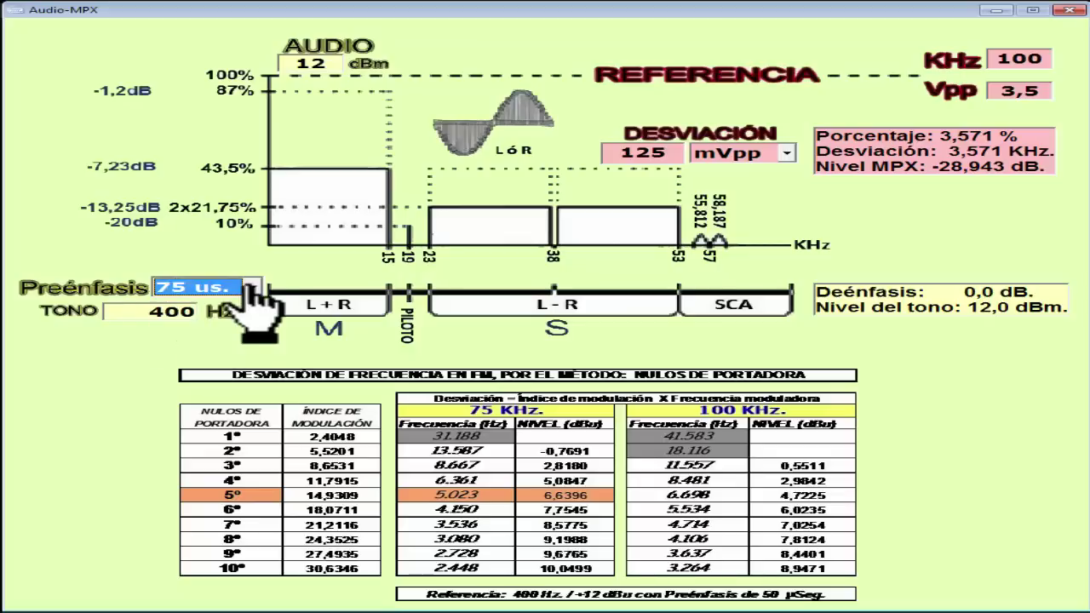
click(251, 288)
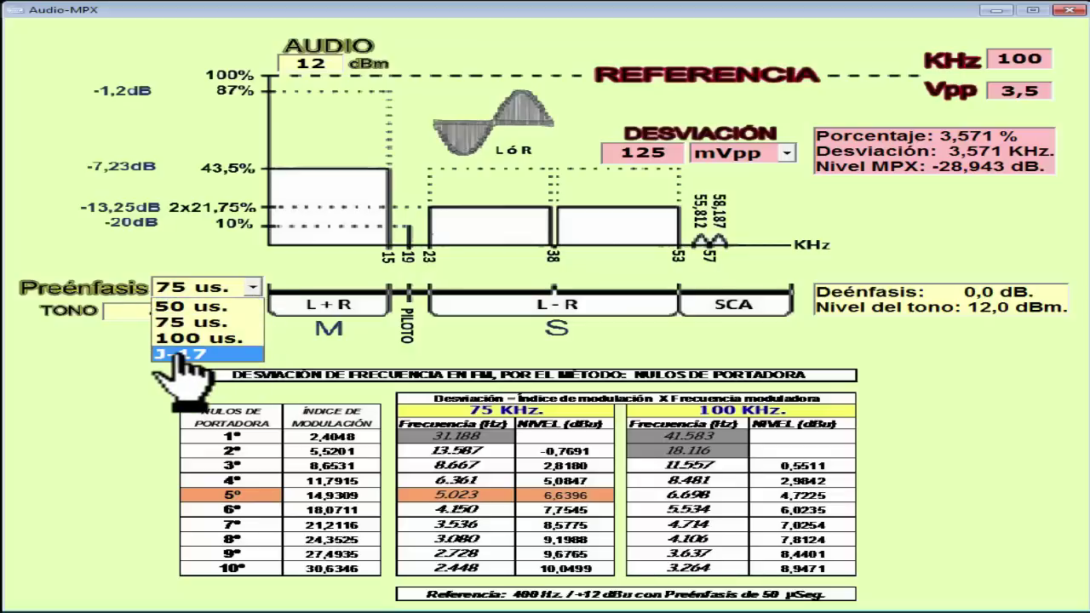
click(208, 352)
click(251, 288)
click(224, 307)
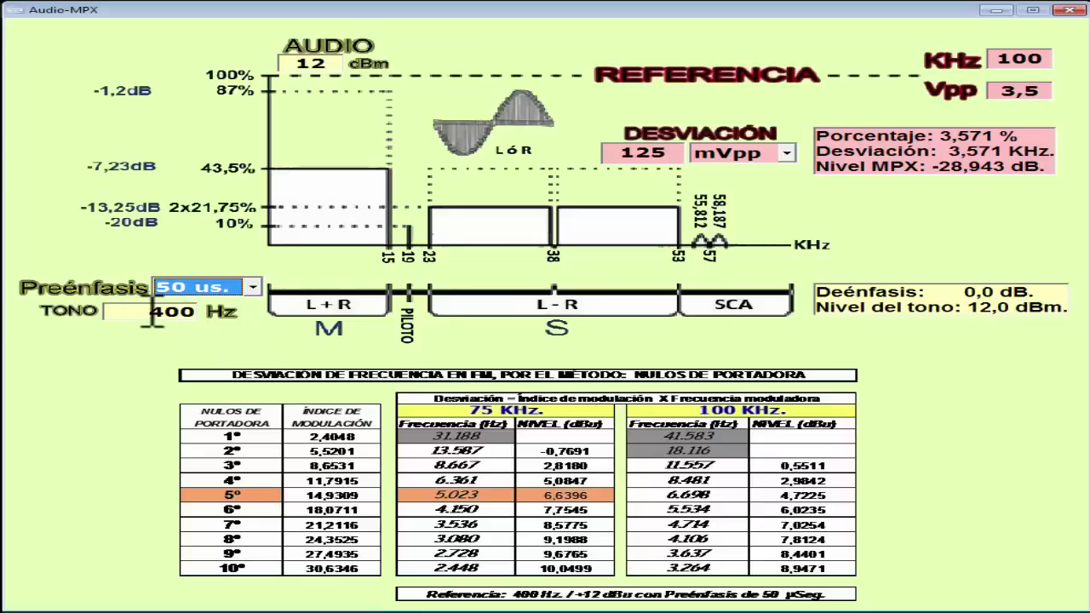
Set the audio tone frequency to 3000 Hz and recalculate the de-emphasis and tone level.
drag(152, 314, 203, 313)
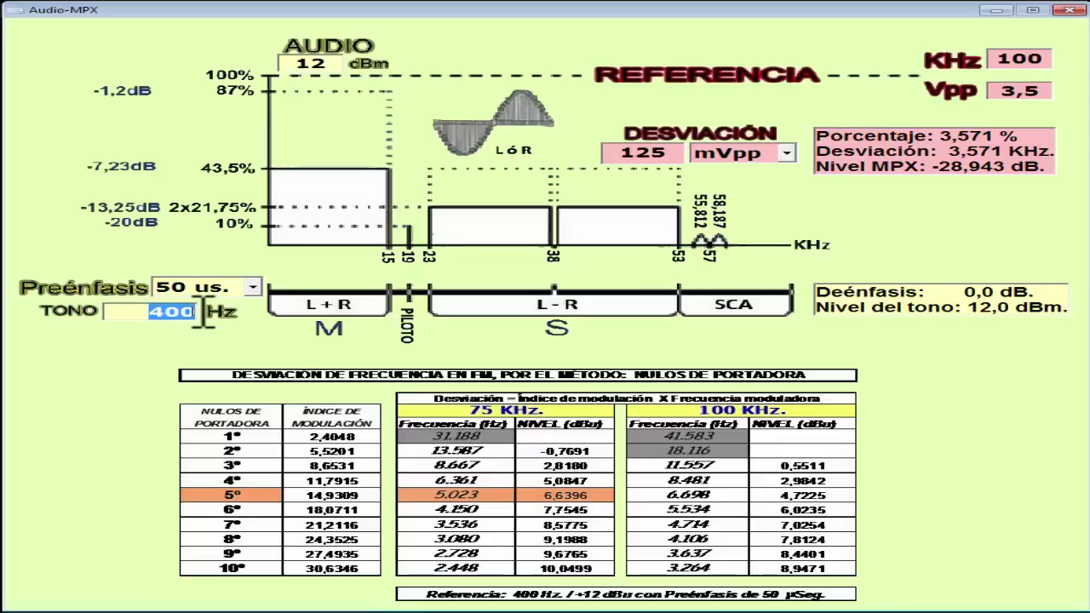
text(3000)
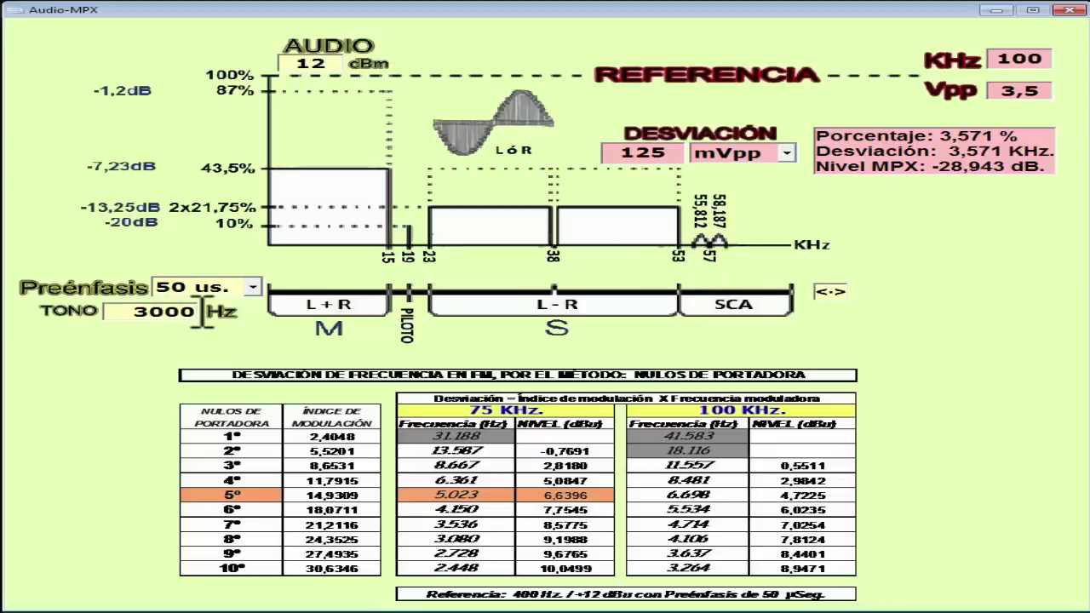
key(Return)
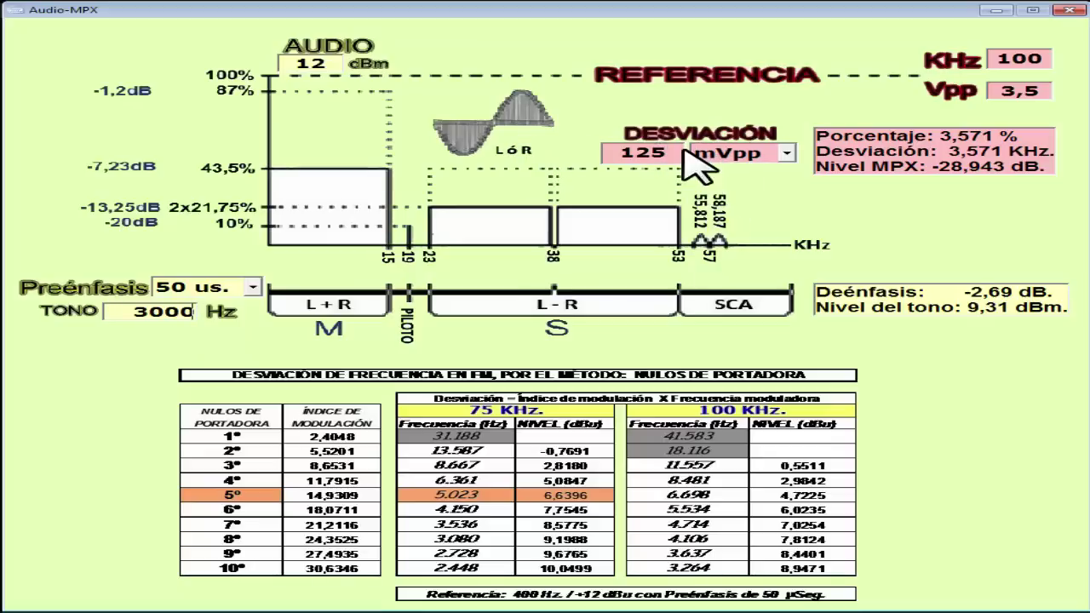
Change the deviation unit to % and calculate the MPX values for a deviation of 3 %.
click(787, 154)
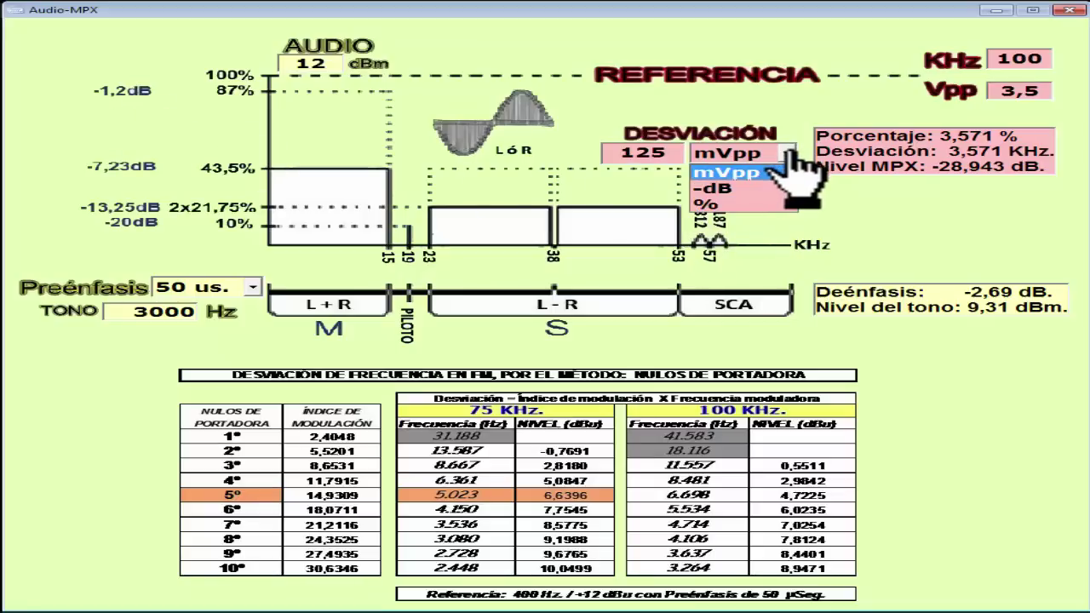
click(703, 204)
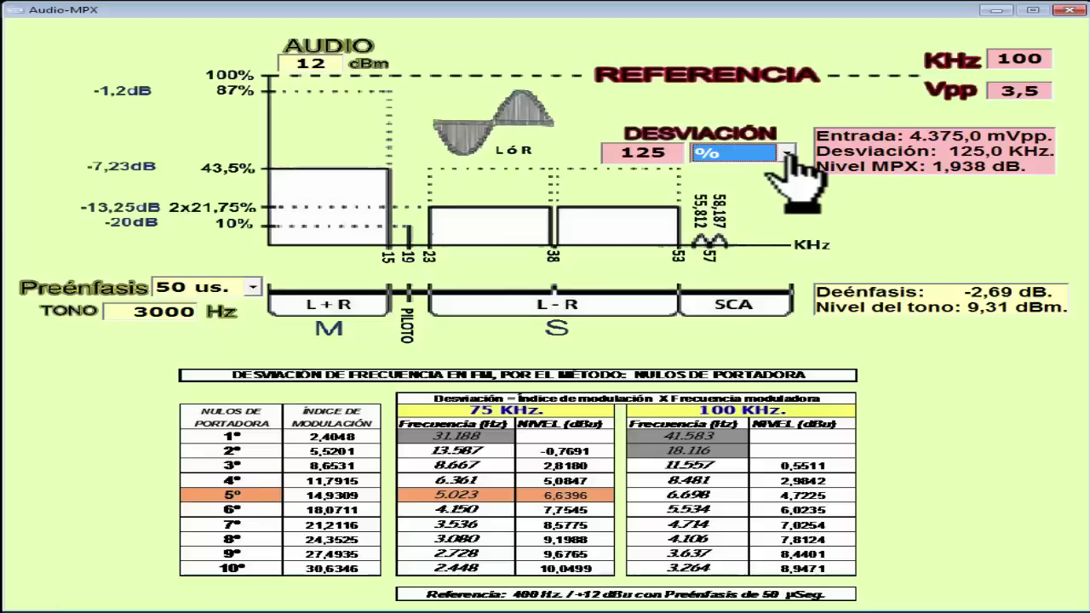
double_click(631, 153)
text(3)
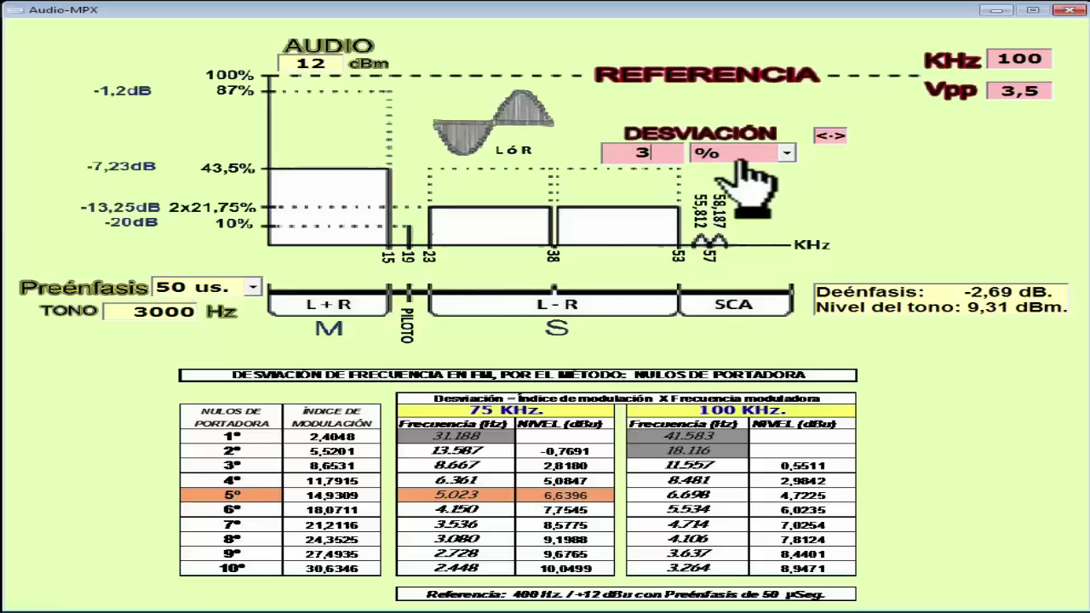
mouse_move(803, 175)
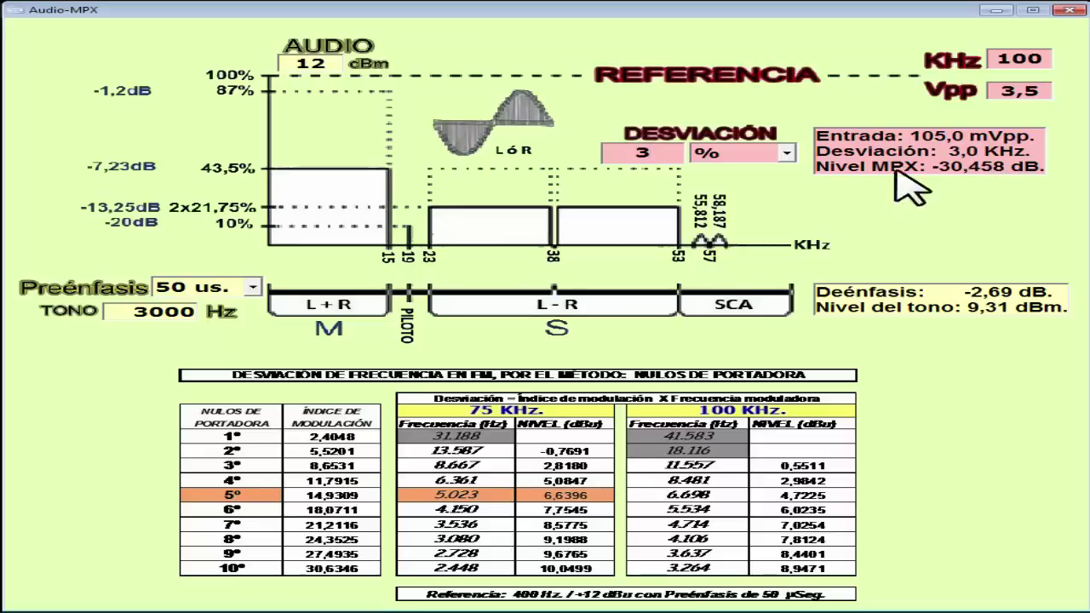
Change the deviation unit to mVpp and calculate the MPX values for a deviation of 300 mVpp.
click(787, 154)
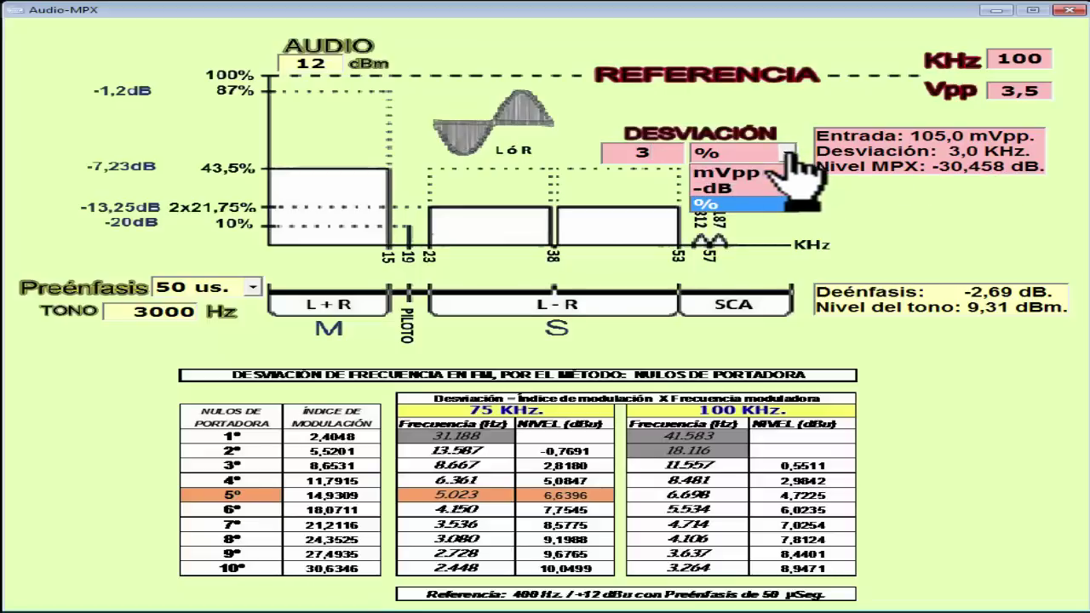
click(739, 172)
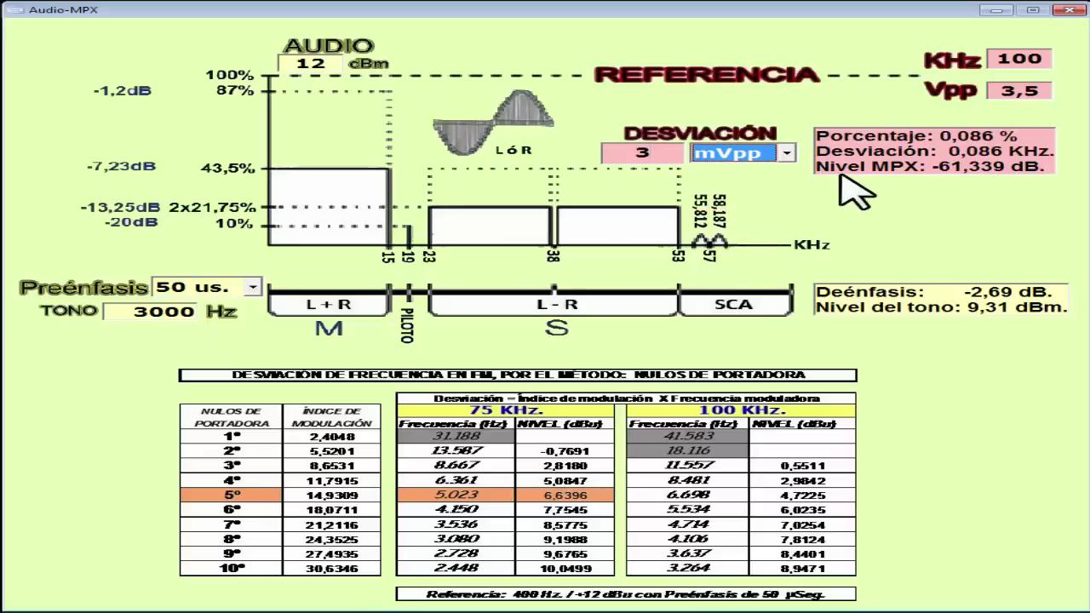
double_click(622, 157)
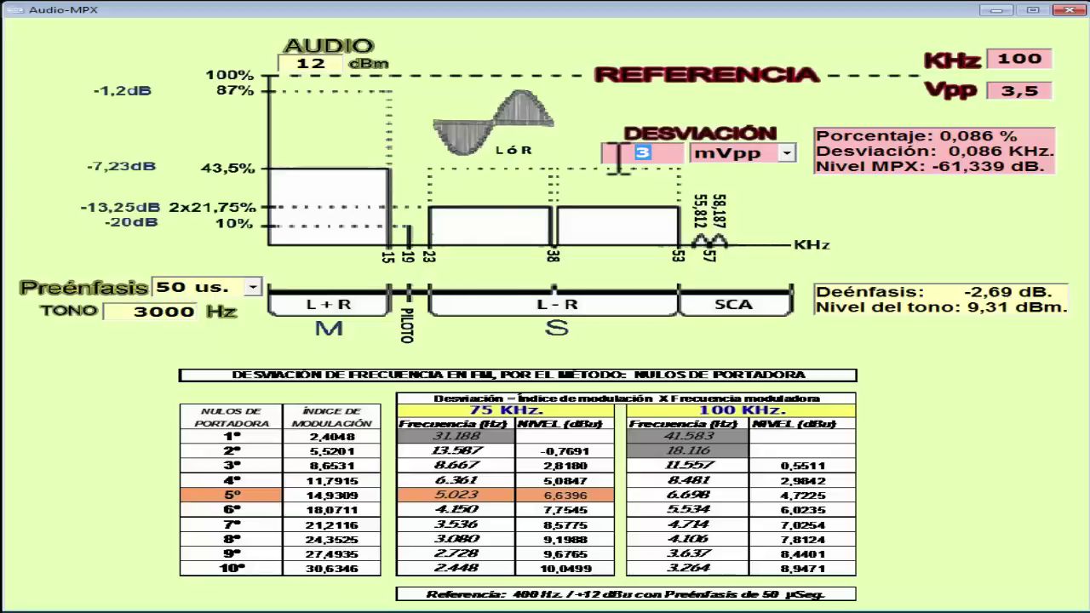
text(3)
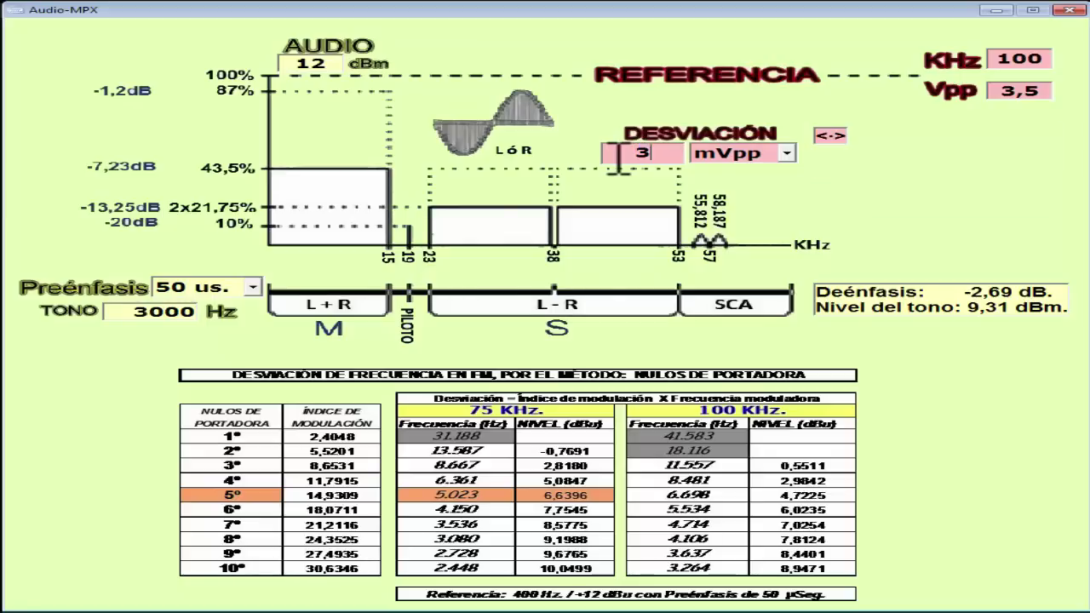
click(835, 137)
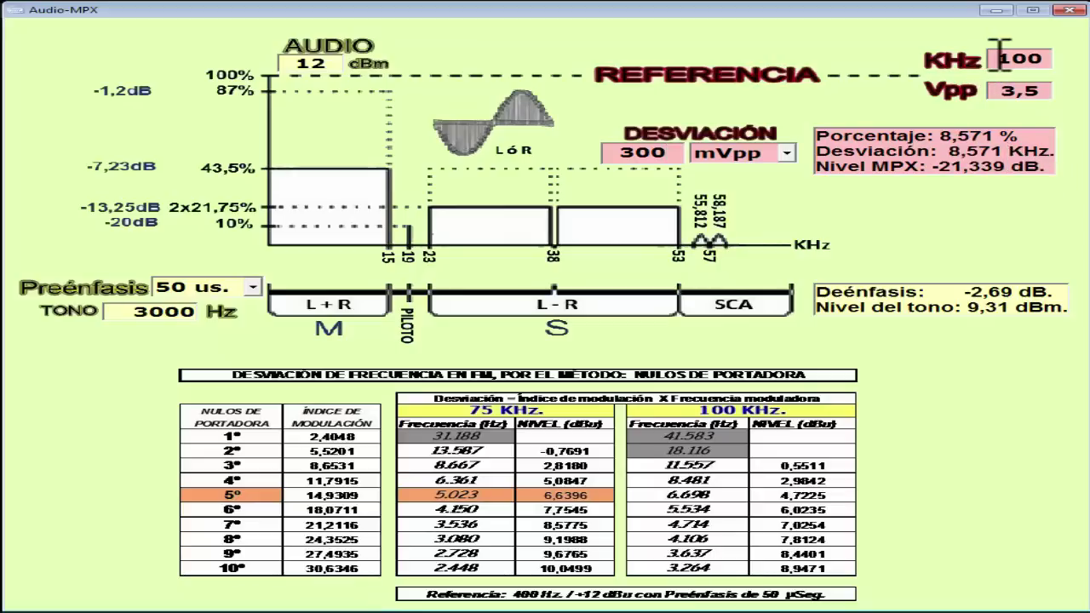
Set the MPX reference to 75 KHz and 4 Vpp, recalculating the deviation values.
drag(1004, 60, 1045, 59)
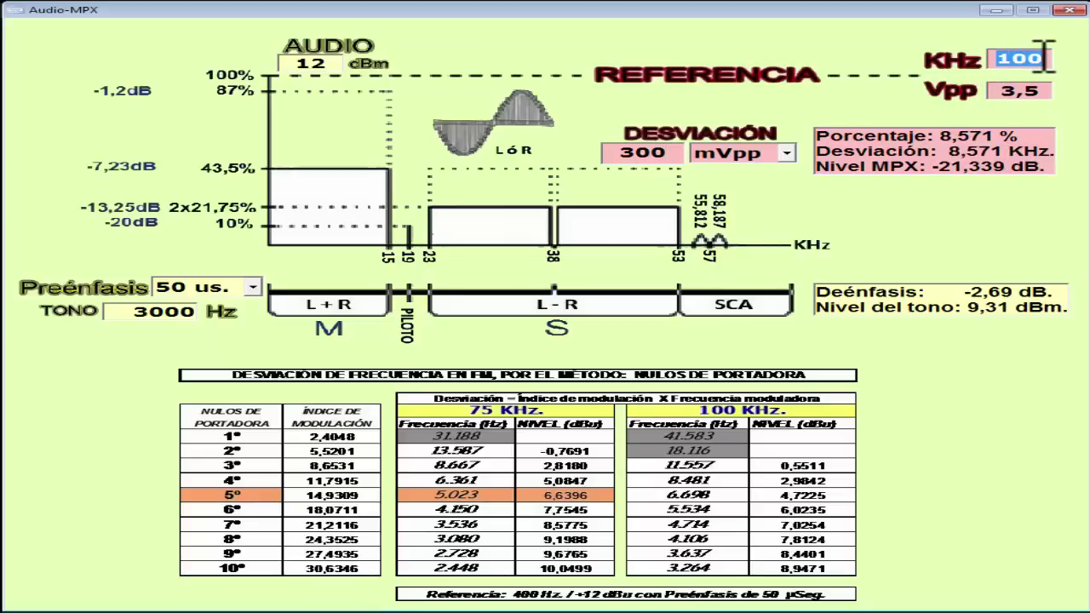
text(75)
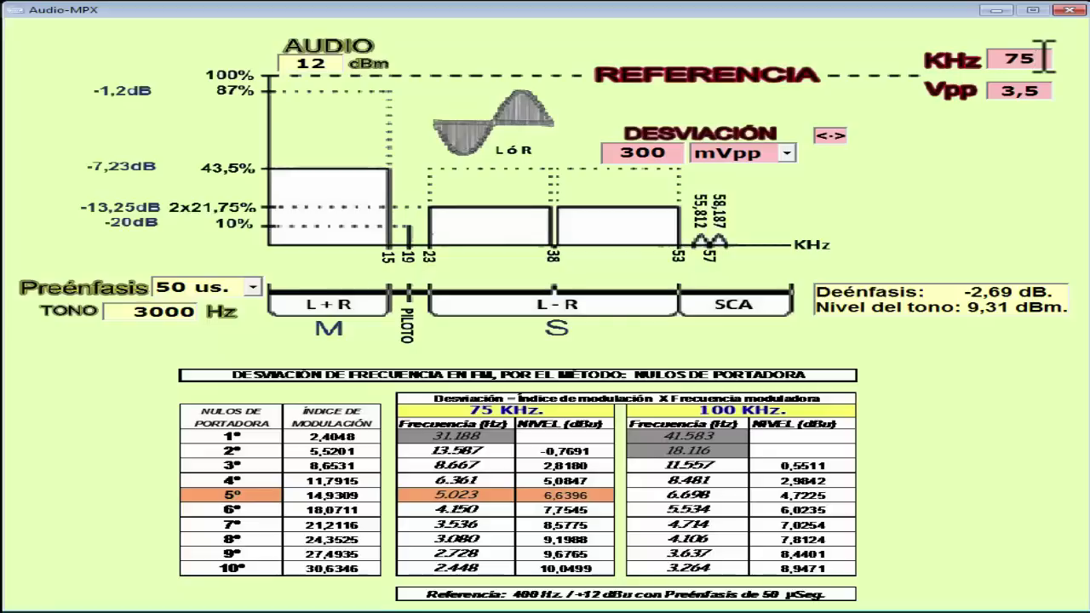
key(Return)
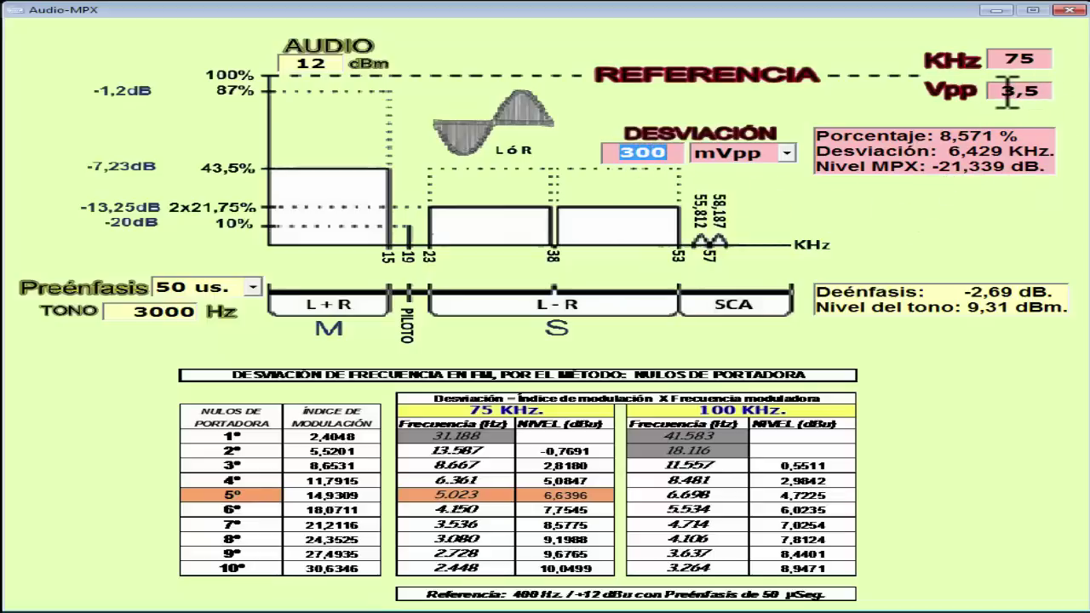
drag(1007, 92, 1041, 92)
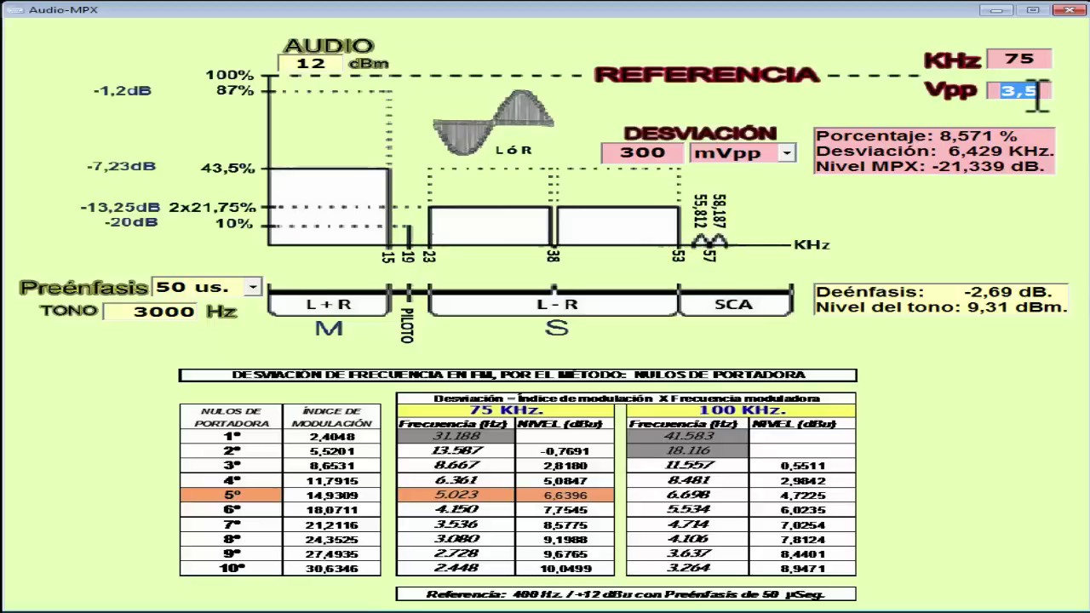
text(4)
key(Return)
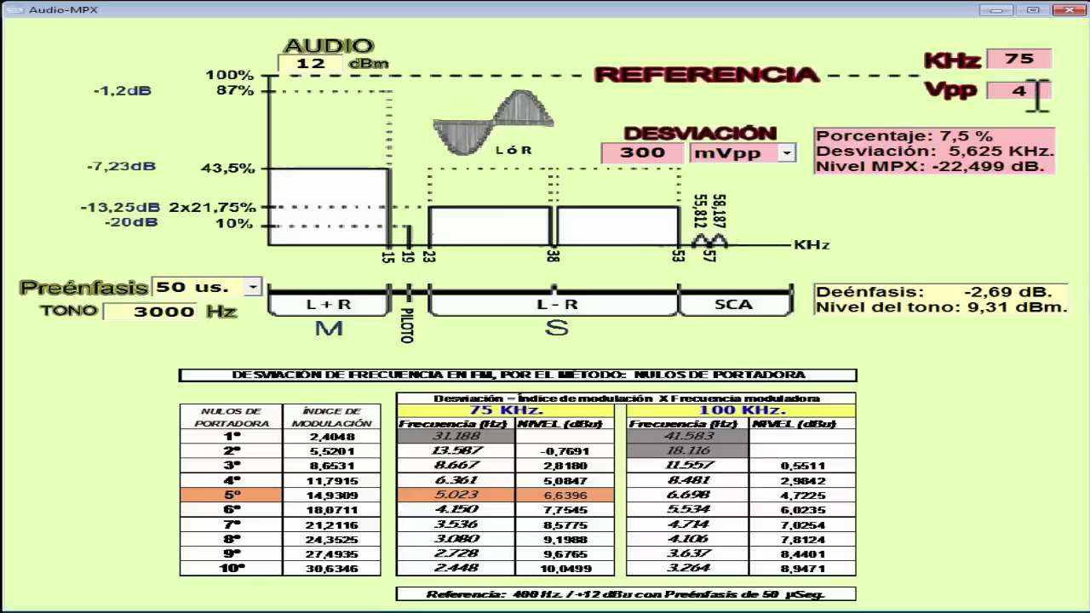
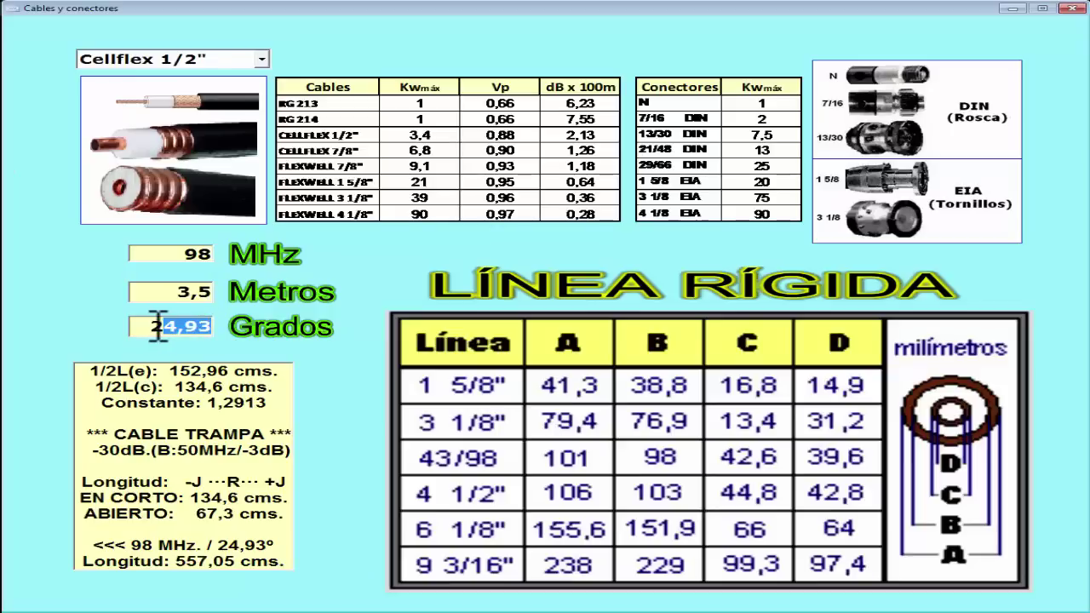
Set the phase to 0 degrees in the cable calculator and recalculate the cable lengths.
drag(158, 326, 150, 326)
text(0)
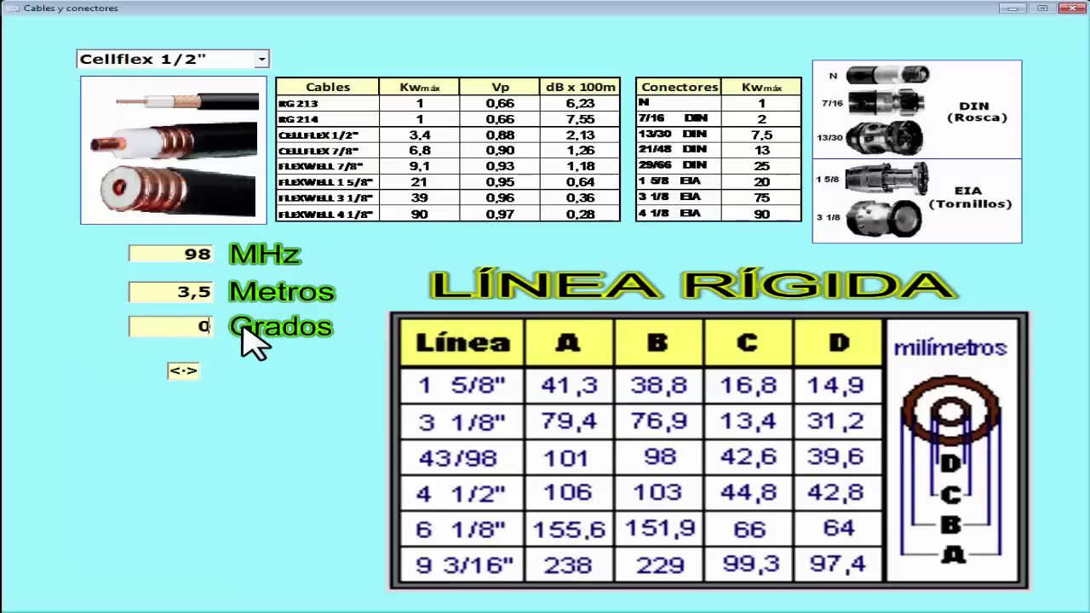
key(Return)
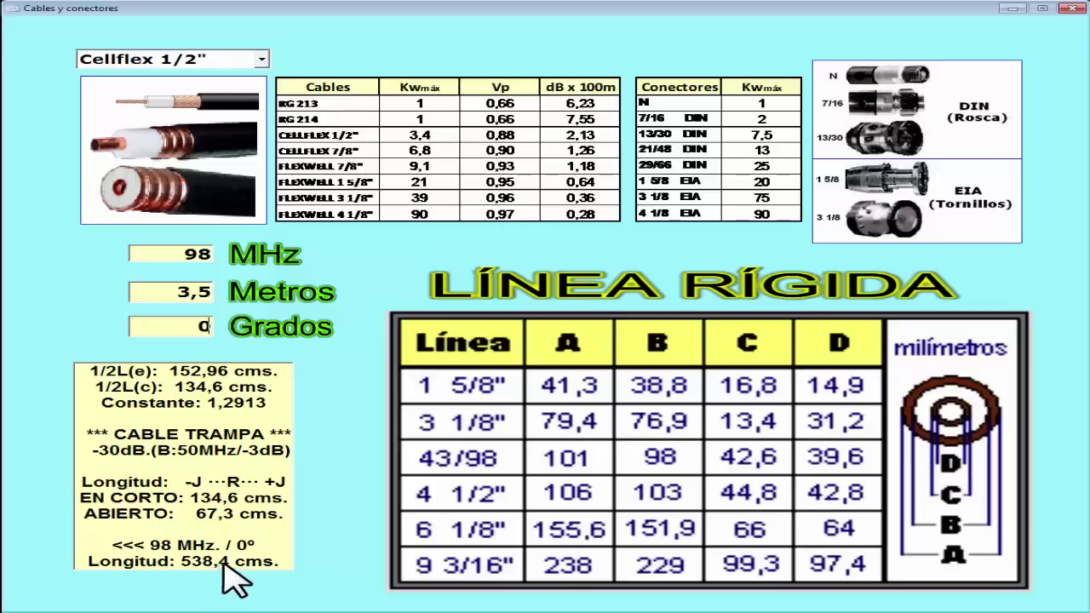
Calculate the cable lengths for RG 213, and switch the cable type to Flexwell 7/8".
click(261, 61)
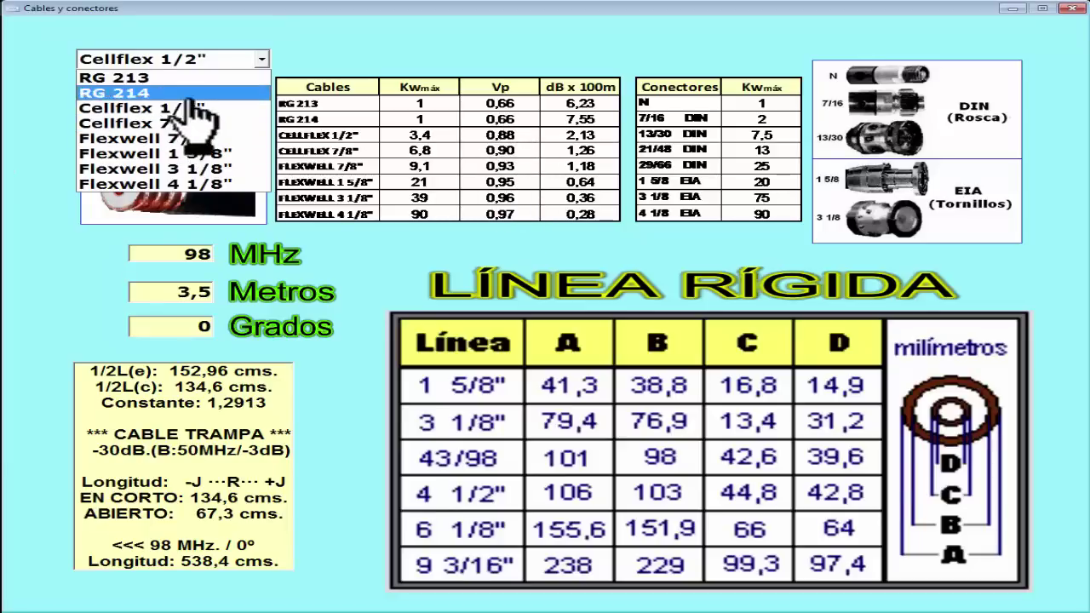
click(223, 59)
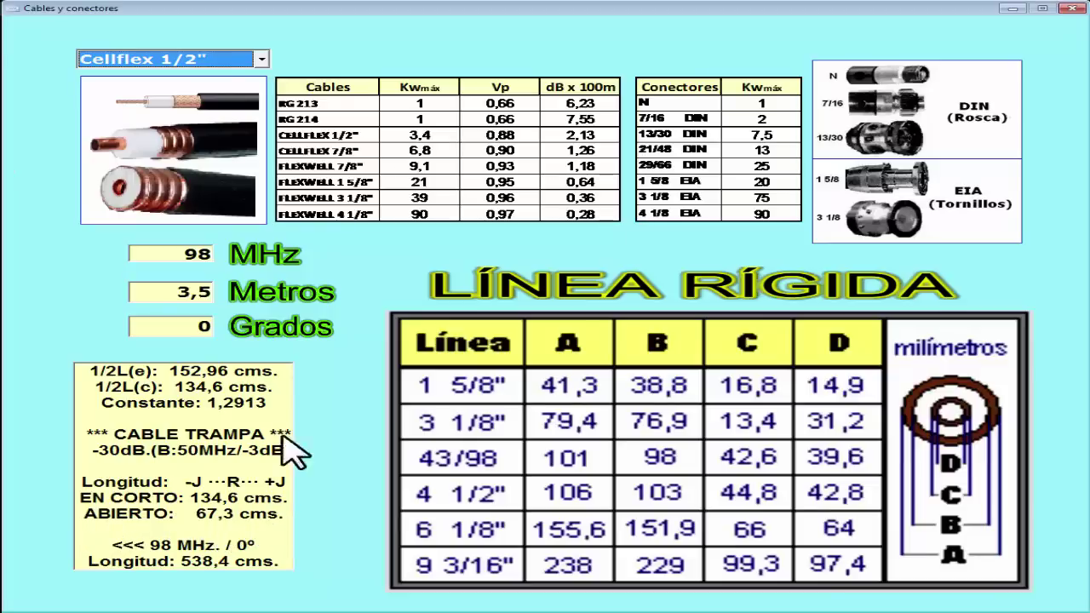
click(261, 59)
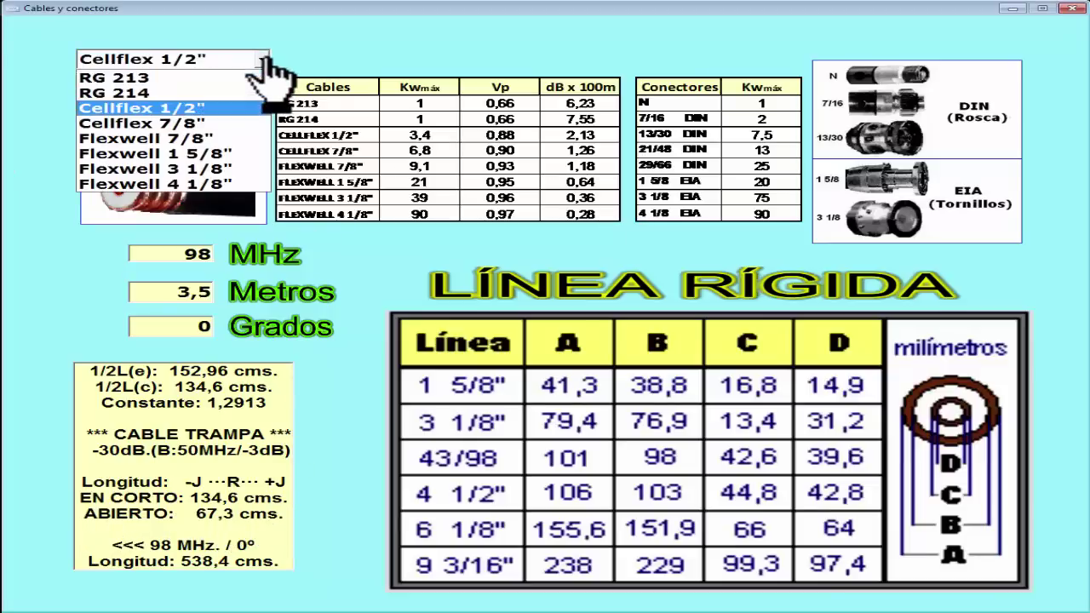
click(134, 77)
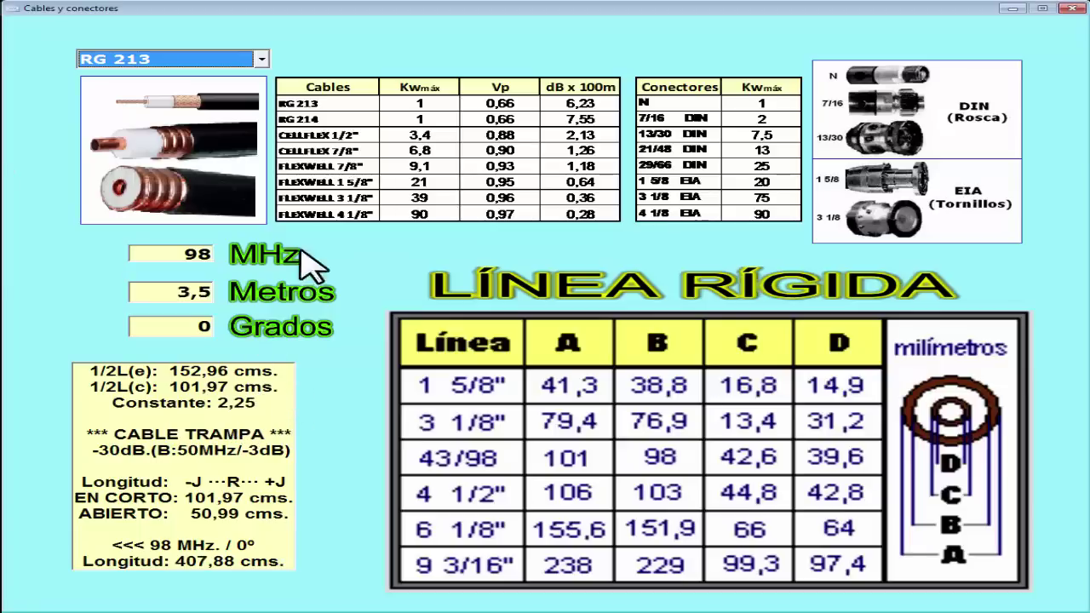
click(258, 61)
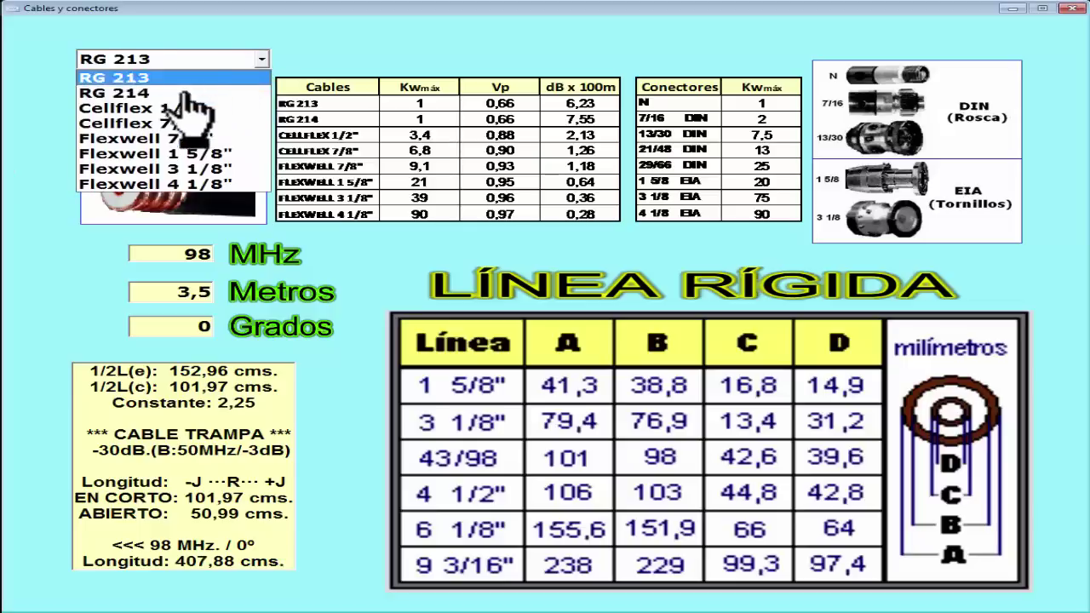
click(152, 142)
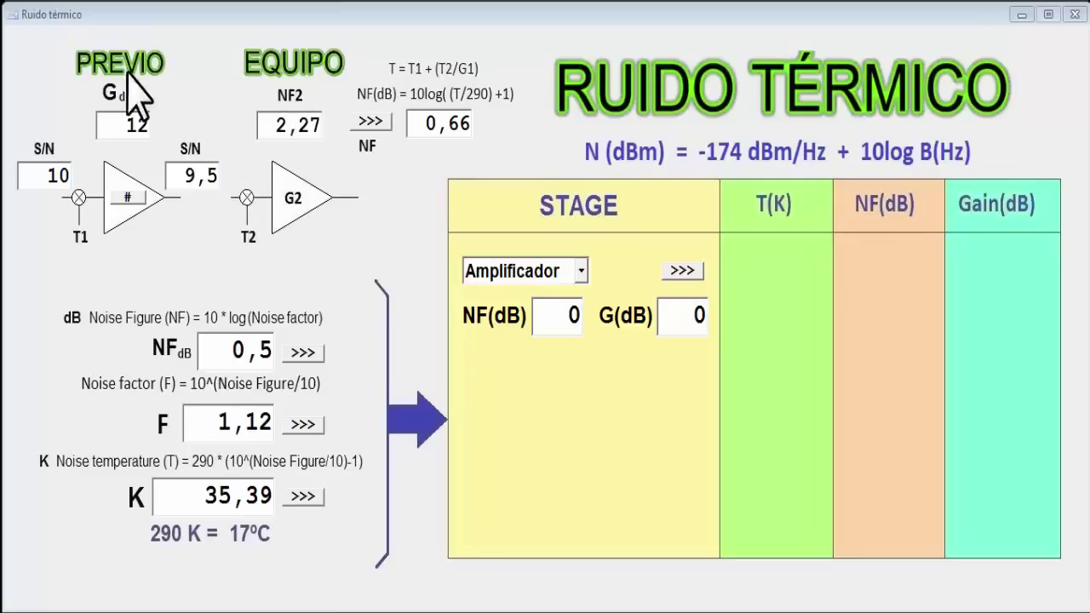
Calculate the overall NF of preamplifier and equipment, and insert a 1 before the noise temperature K value and convert it.
click(368, 121)
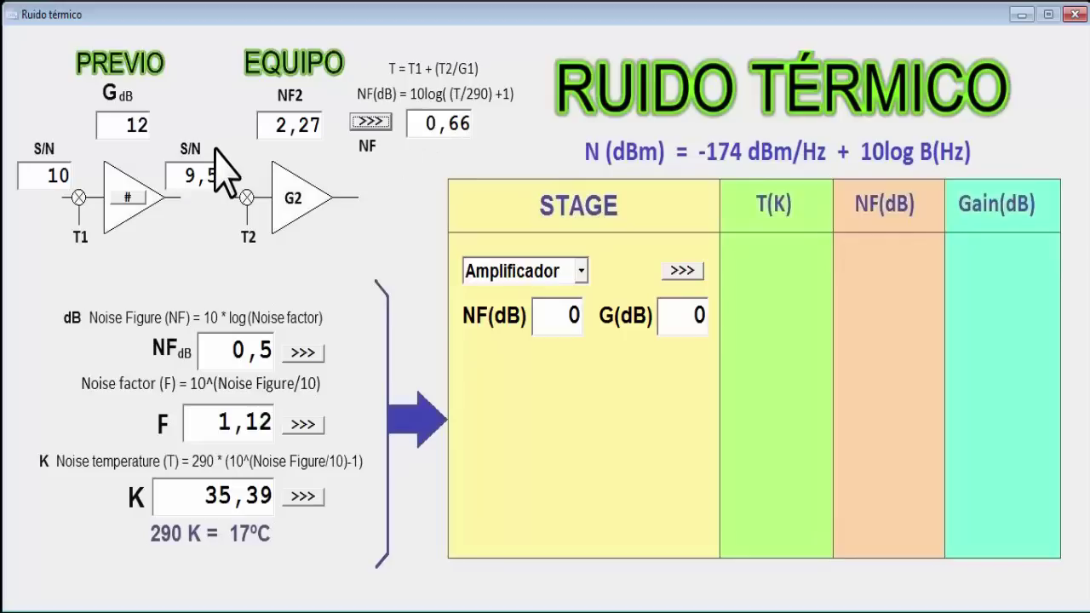
click(211, 492)
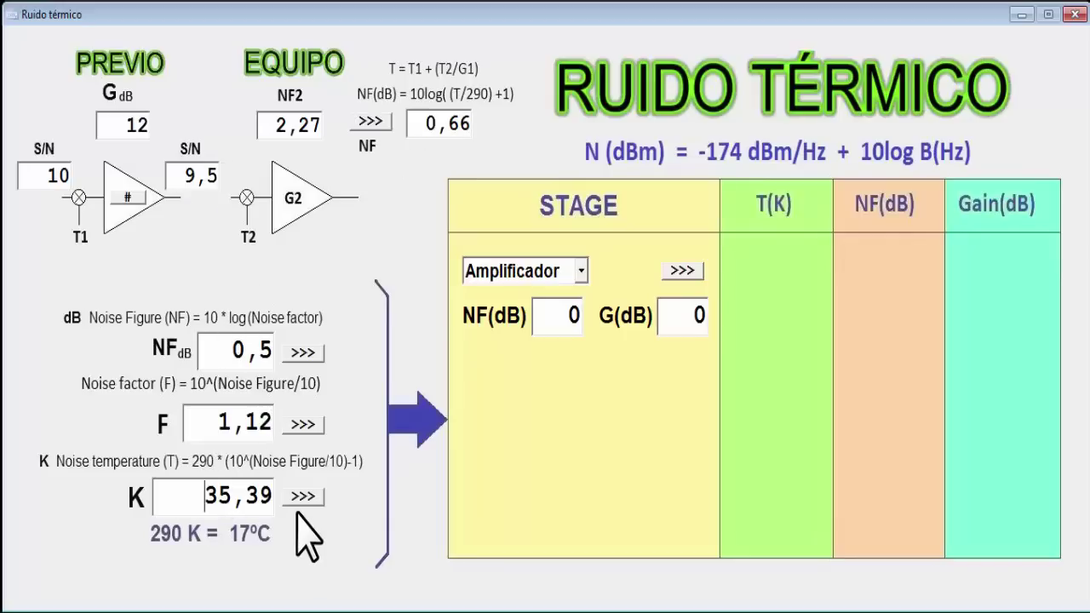
text(1)
click(303, 497)
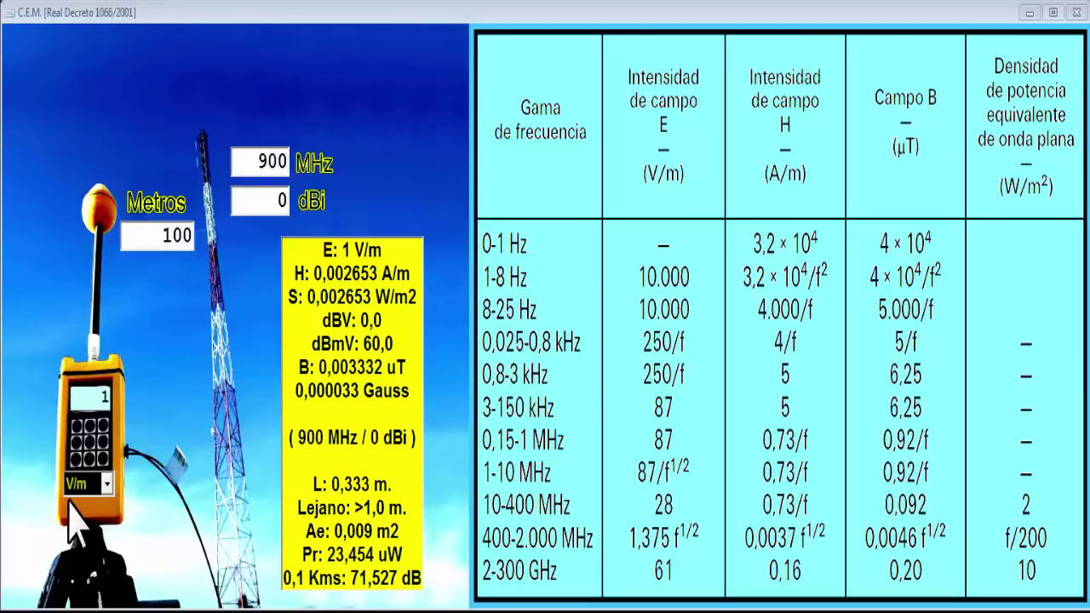
Switch the field meter's unit to A/m and calculate the field values for a reading of 1.
click(106, 484)
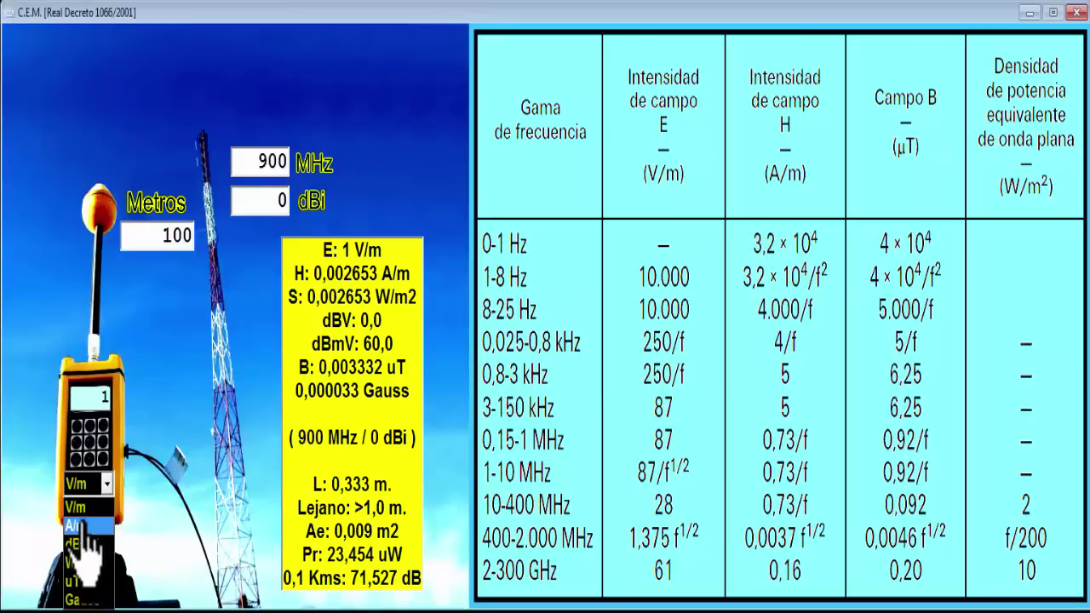
click(85, 516)
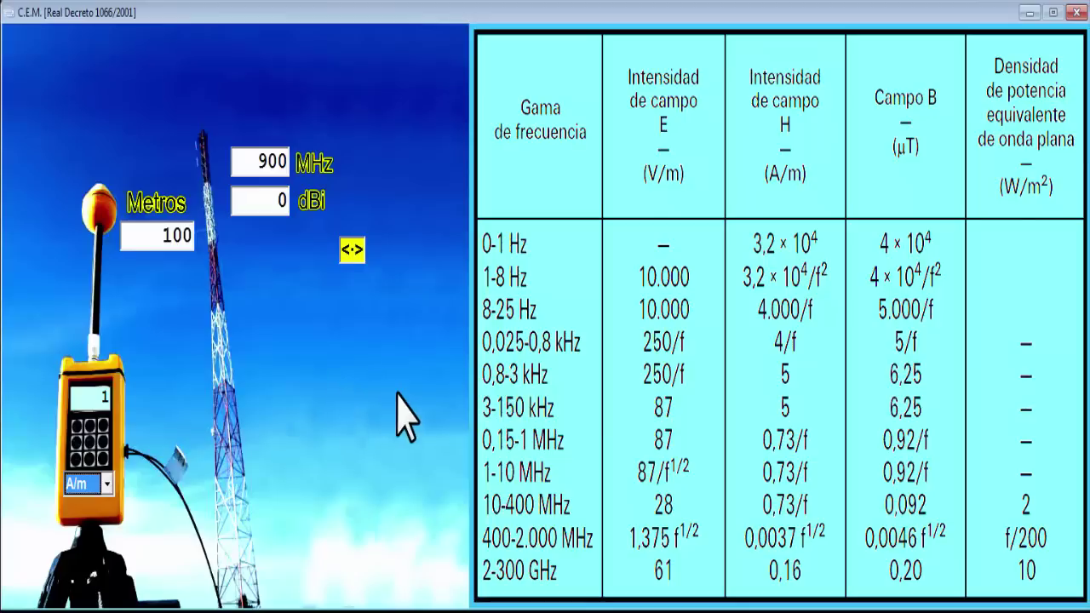
click(107, 485)
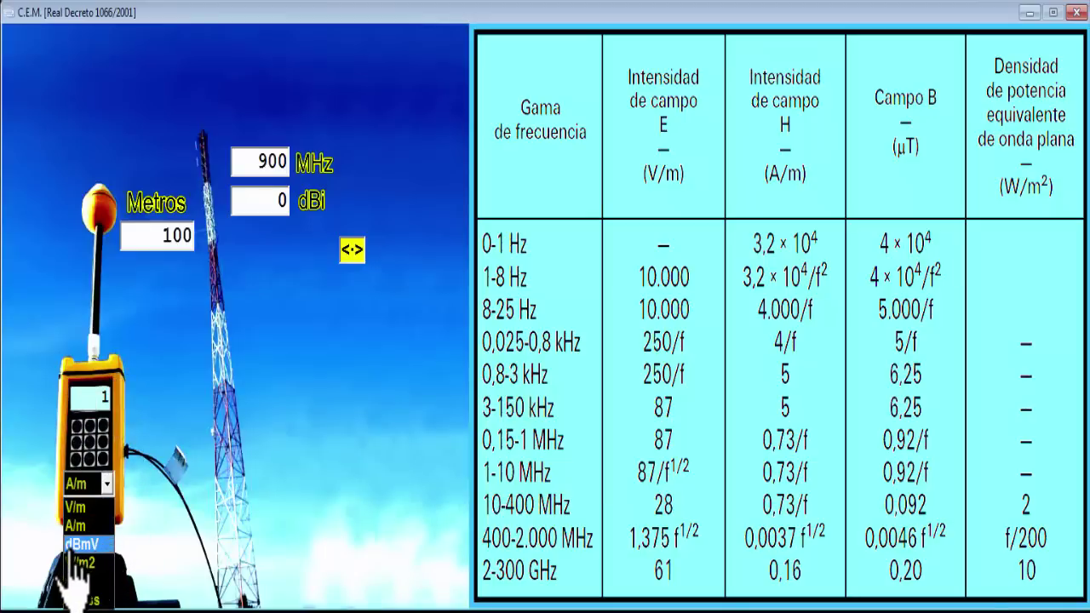
click(120, 407)
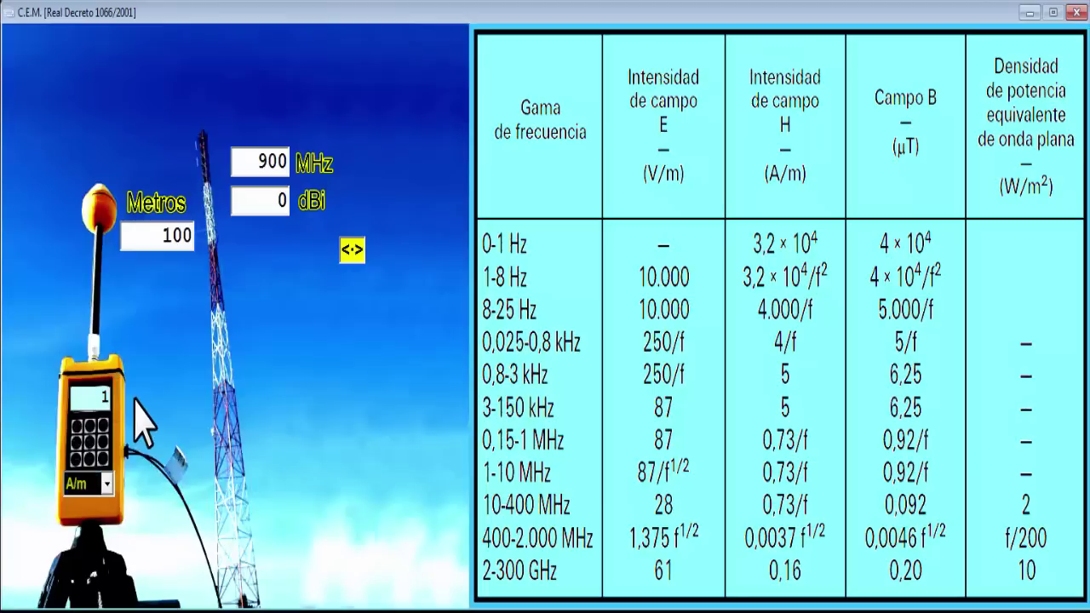
key(Return)
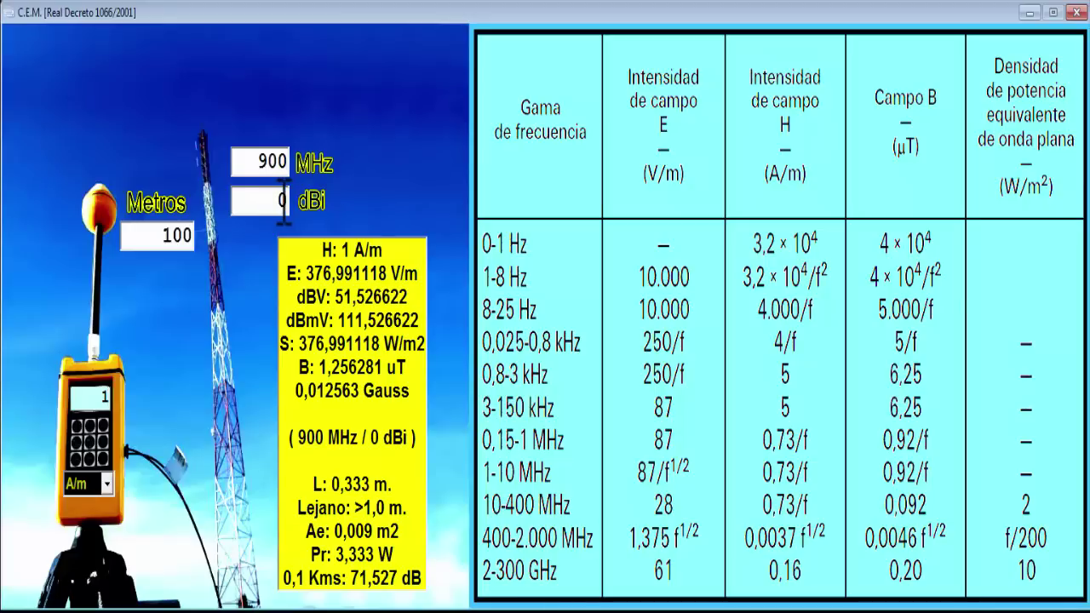
Set the antenna gain to 12 dBi and recalculate the received power.
text(12)
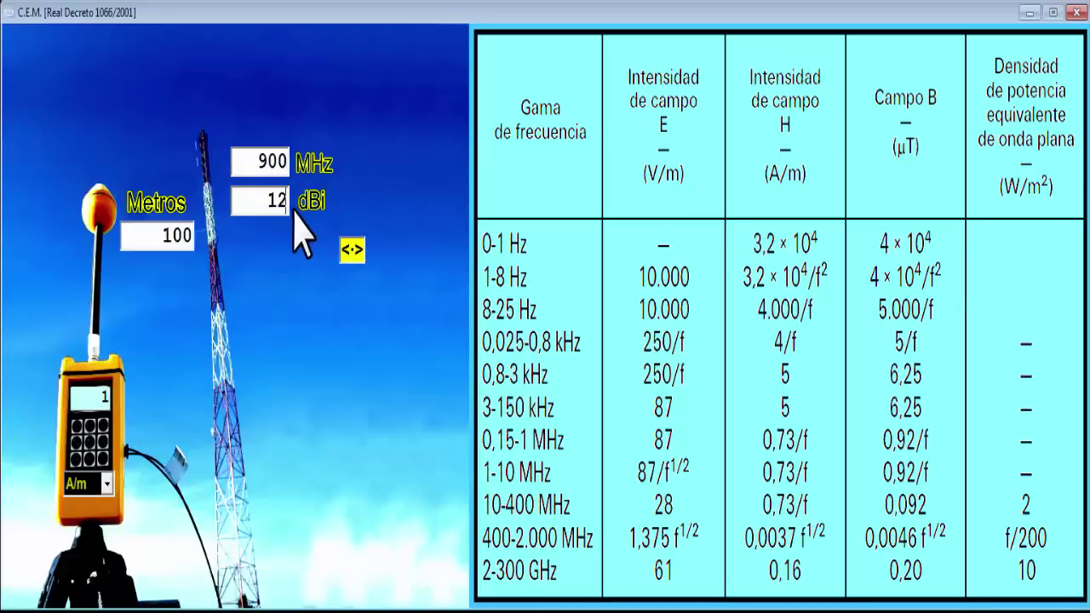
key(Return)
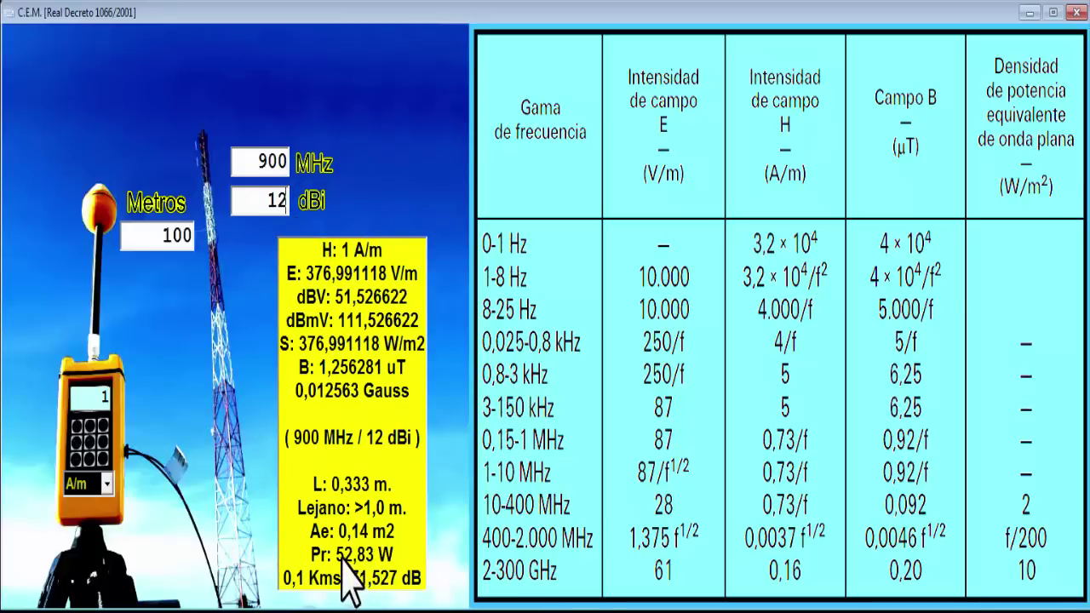